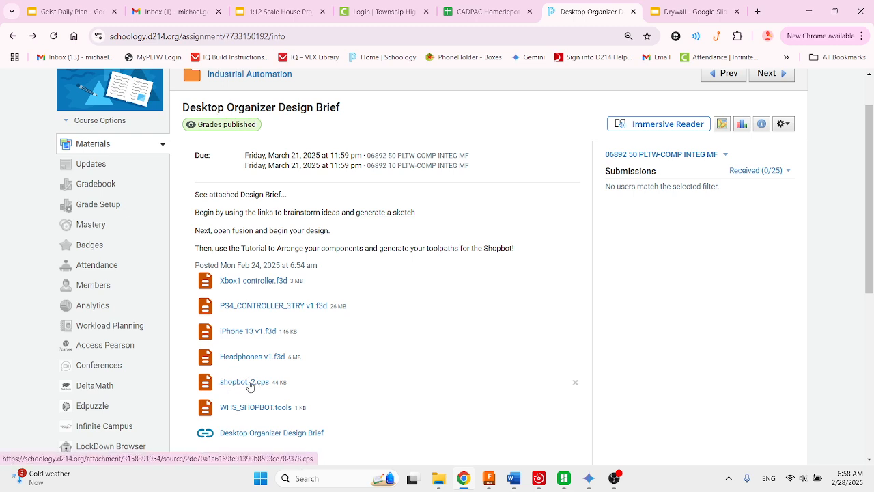
# Download the shopbot_2.cps post processor and the WHS_SHOPBOT.tools library from the Desktop Organizer Design Brief assignment to Downloads.
pyautogui.click(244, 382)
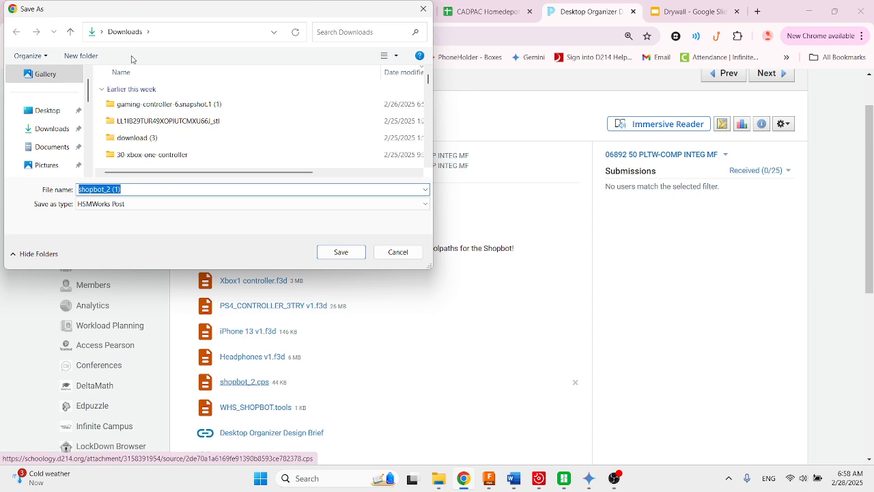
pyautogui.click(339, 252)
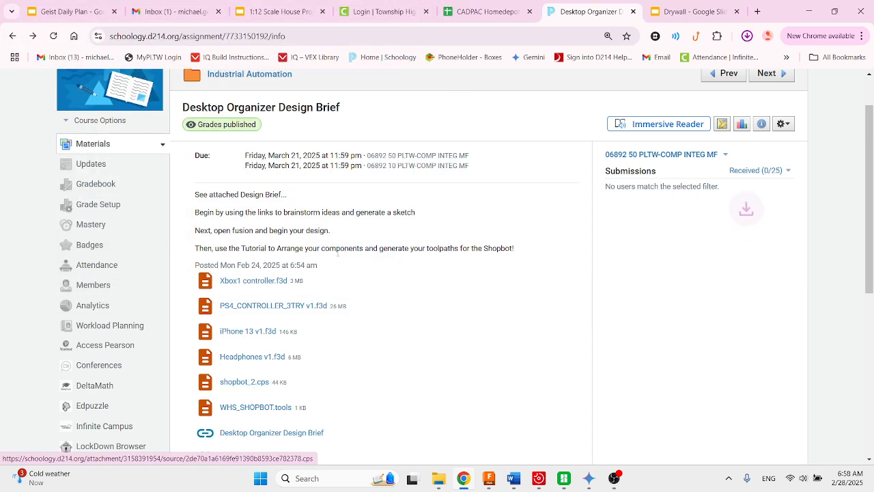
pyautogui.click(258, 408)
pyautogui.click(344, 251)
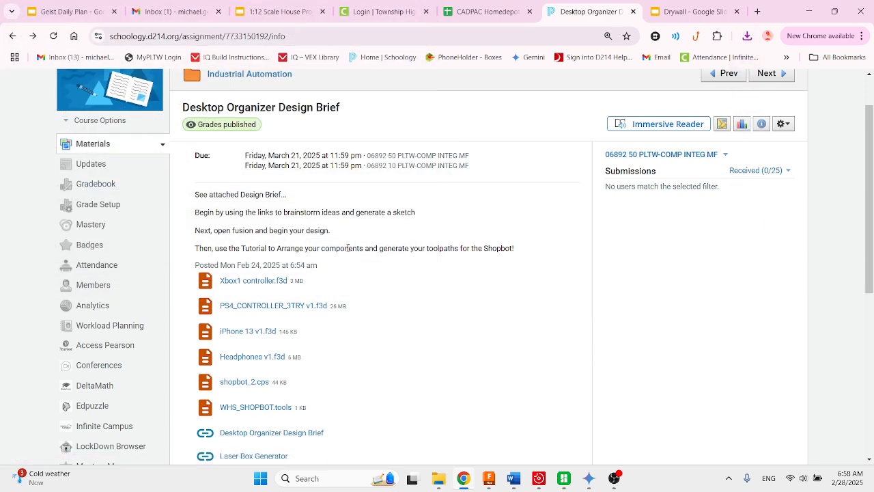
# Switch to Autodesk Fusion and start a new sketch on the vertical origin plane parallel to the back view of the console.
pyautogui.click(489, 480)
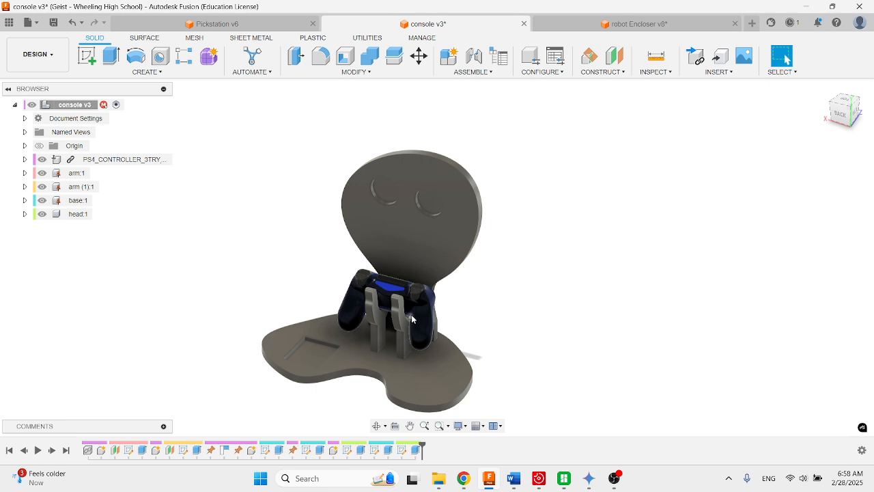
pyautogui.scroll(-2, 536, 327)
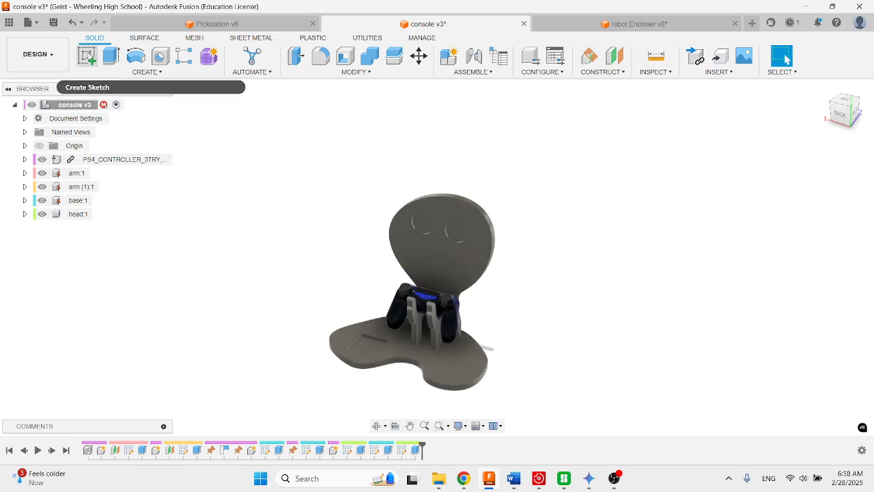
pyautogui.click(88, 56)
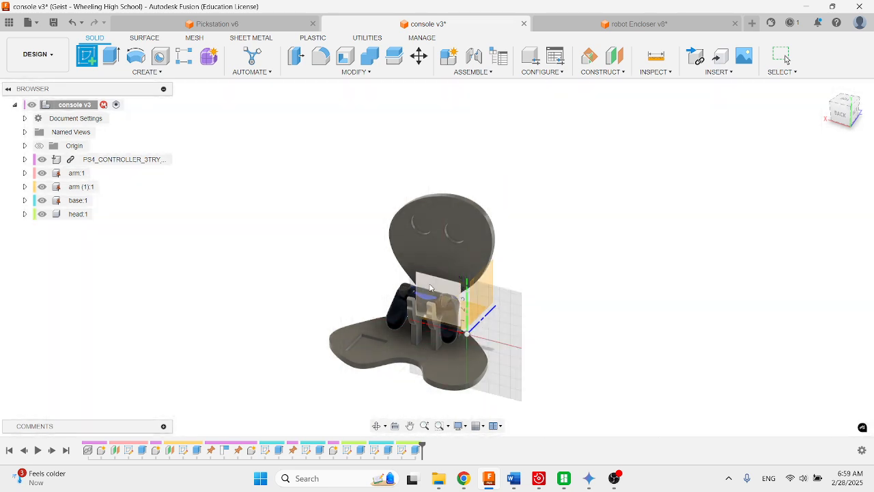
pyautogui.click(437, 292)
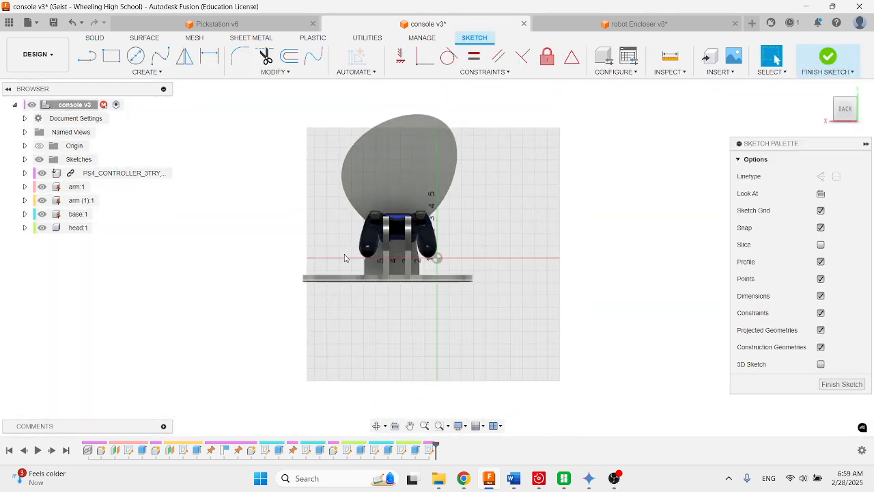
# Sketch a 24 in wide by 32 in high rectangle beside the console model as the stock sheet, and finish the sketch.
pyautogui.press('r')
pyautogui.click(492, 258)
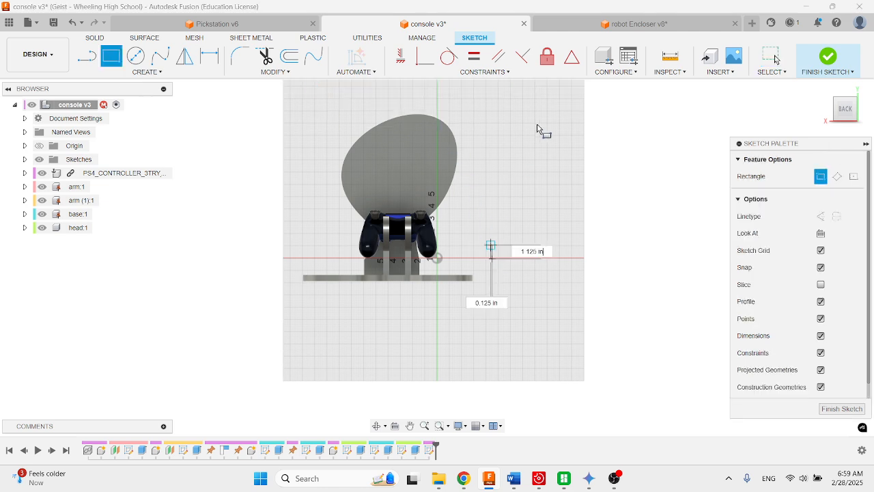
pyautogui.write('24')
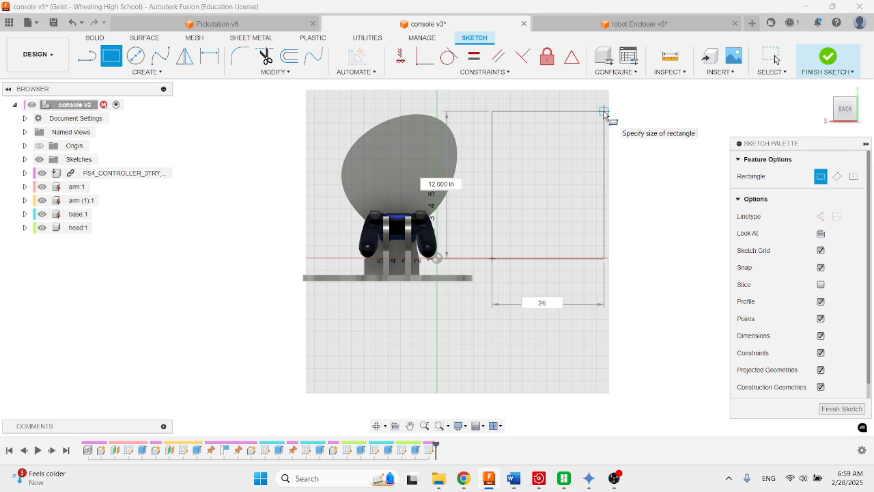
pyautogui.press('Tab')
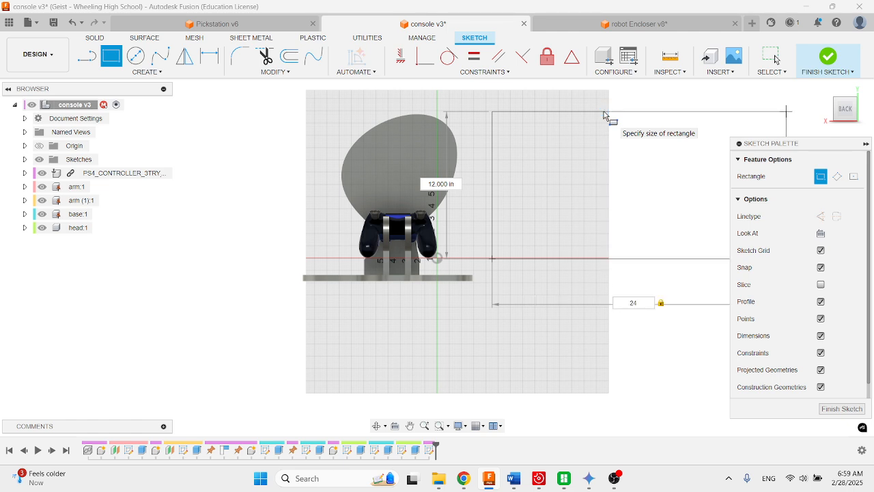
pyautogui.press('Tab')
pyautogui.write('23')
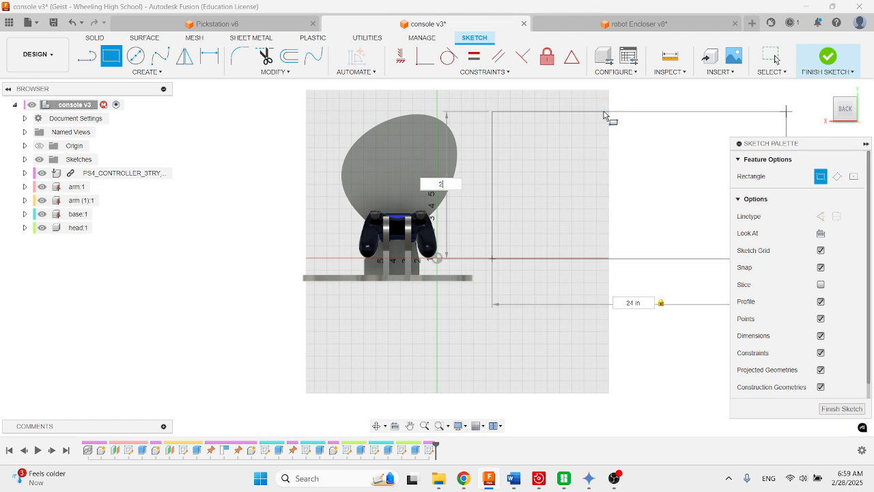
pyautogui.press('Tab')
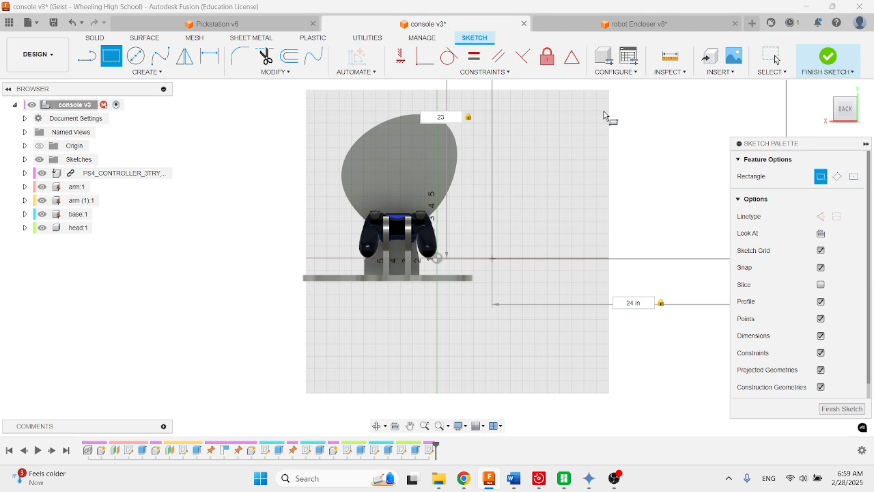
pyautogui.press('Return')
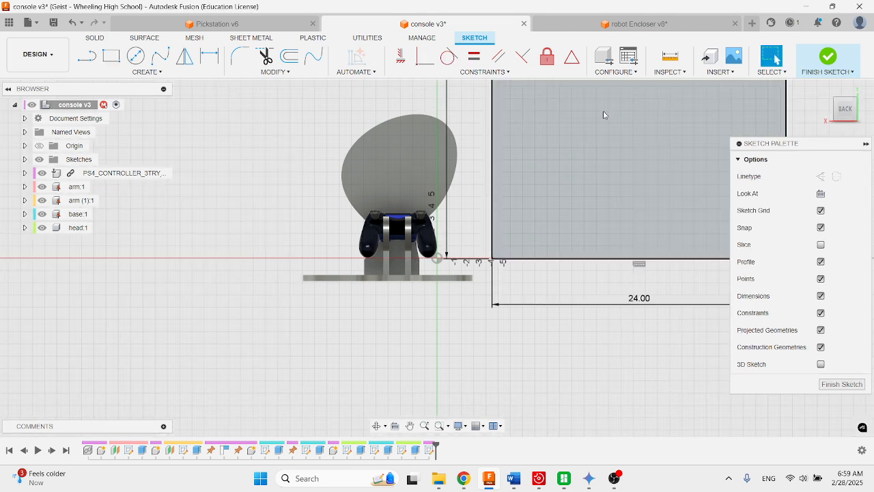
pyautogui.scroll(-3, 476, 277)
pyautogui.scroll(-1, 474, 277)
pyautogui.moveTo(474, 277); pyautogui.dragTo(426, 312, button='middle')
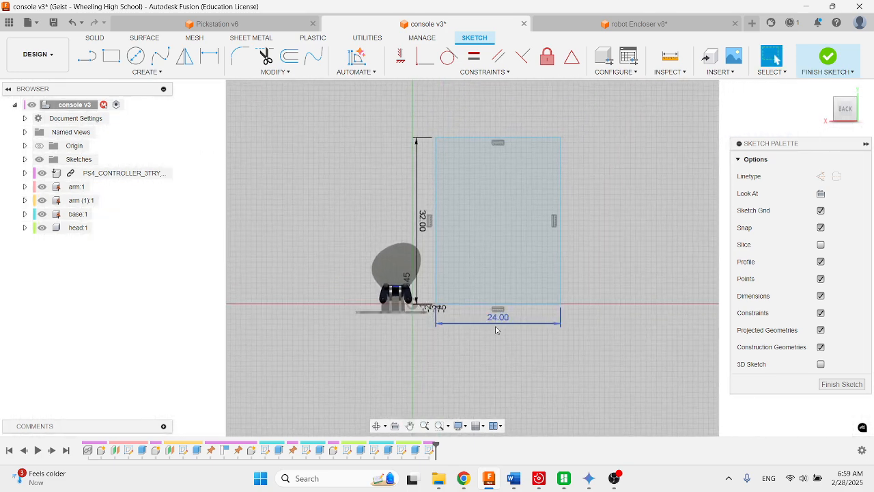
pyautogui.click(828, 60)
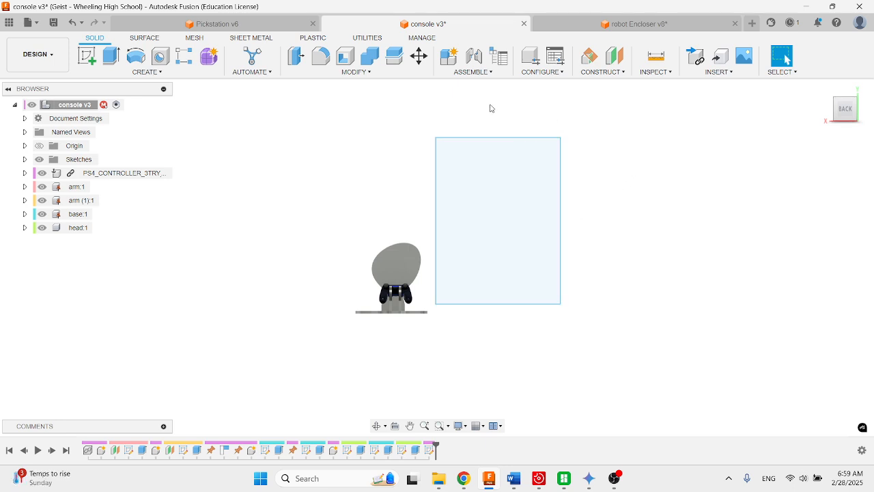
# Start a 2D True Shape Arrange and select the components arm:1, arm (1):1, base:1 and head:1.
pyautogui.click(356, 74)
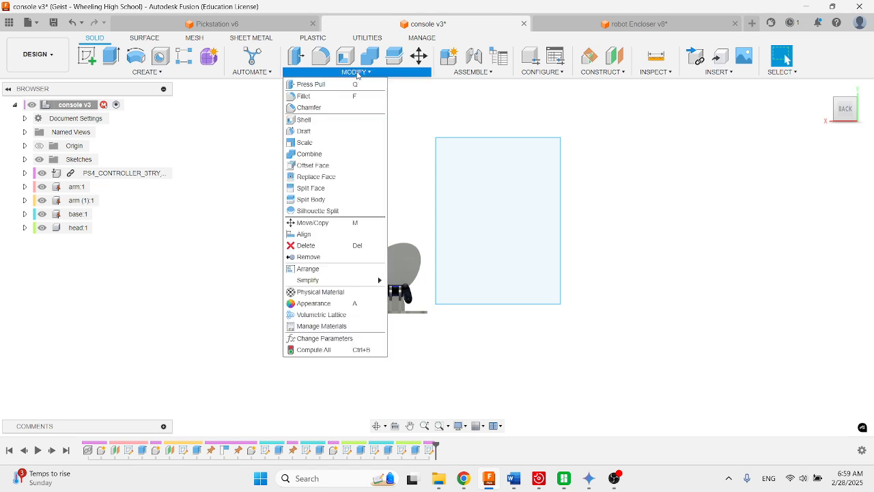
pyautogui.click(348, 272)
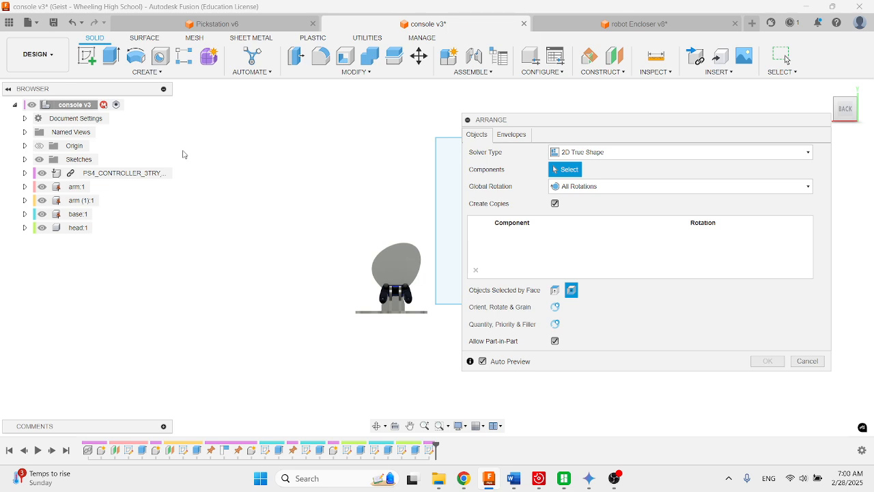
pyautogui.click(74, 189)
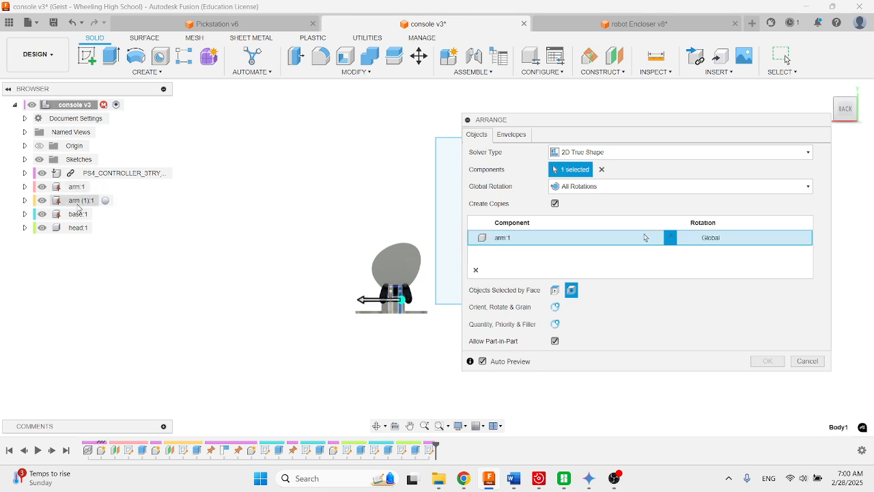
pyautogui.click(78, 203)
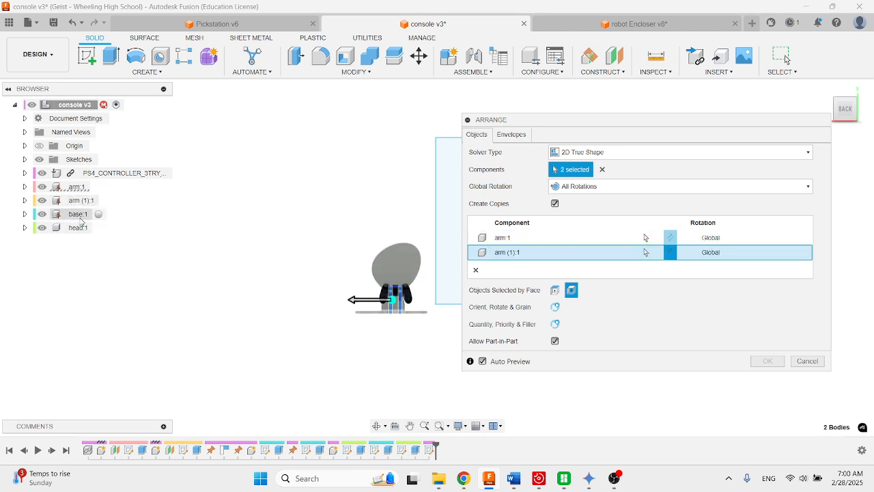
pyautogui.click(79, 215)
pyautogui.click(77, 227)
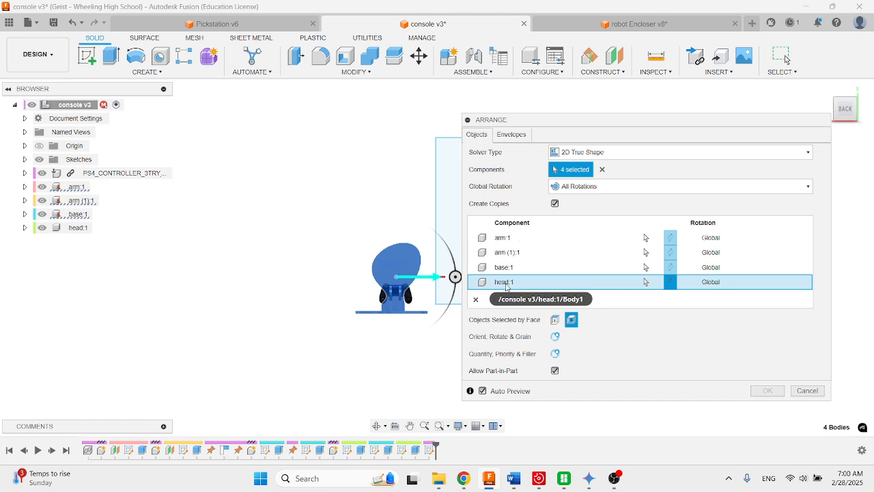
# Set the sketched rectangle as the arrangement envelope with 0.25 in frame width and 0.60 in object spacing, and complete the Arrange.
pyautogui.click(511, 136)
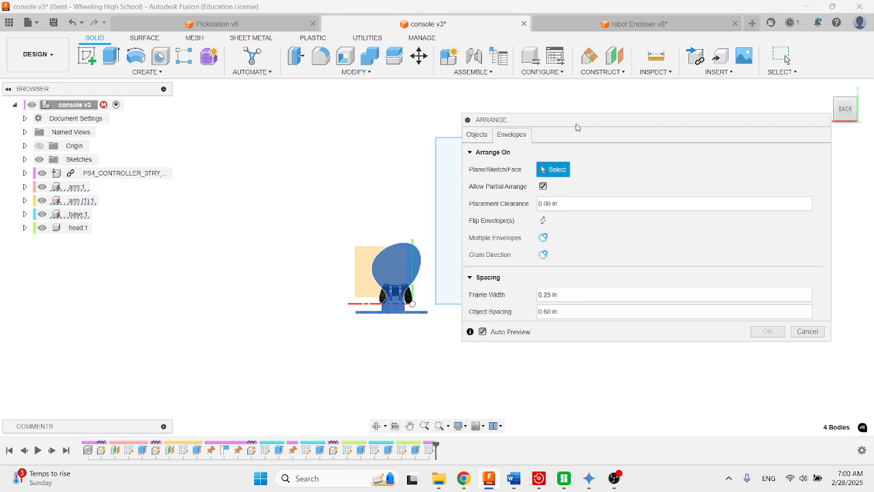
pyautogui.moveTo(572, 124); pyautogui.dragTo(676, 134)
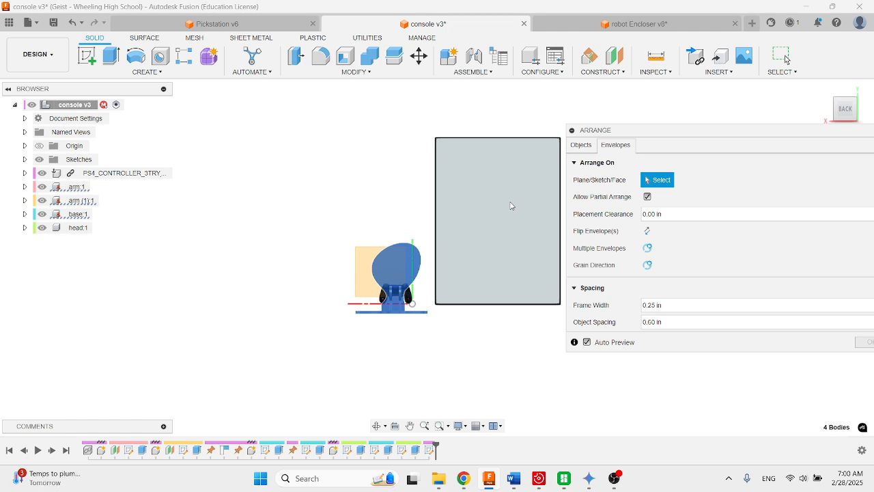
pyautogui.click(511, 206)
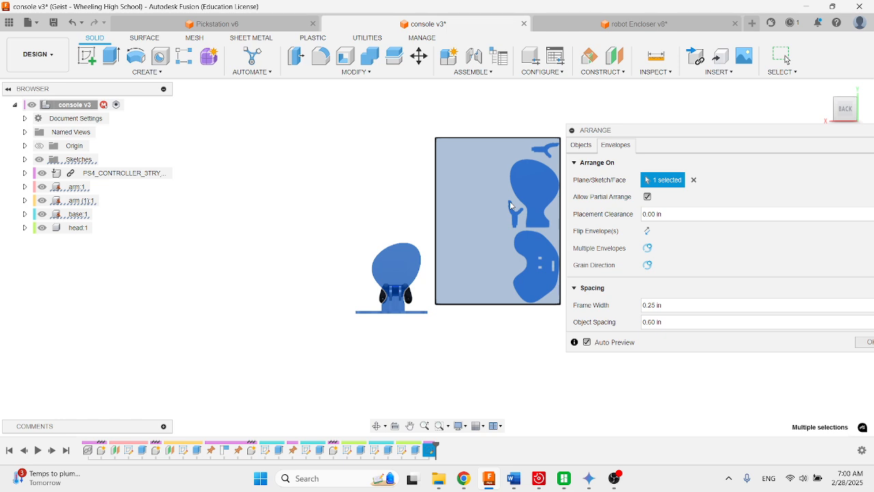
pyautogui.scroll(2, 512, 213)
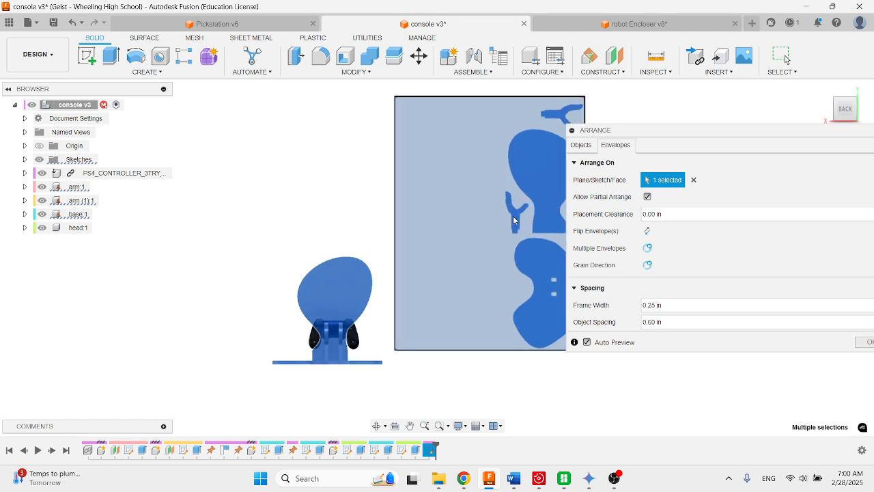
pyautogui.keyDown('shift'); pyautogui.moveTo(451, 259); pyautogui.dragTo(489, 338, button='middle'); pyautogui.keyUp('shift')
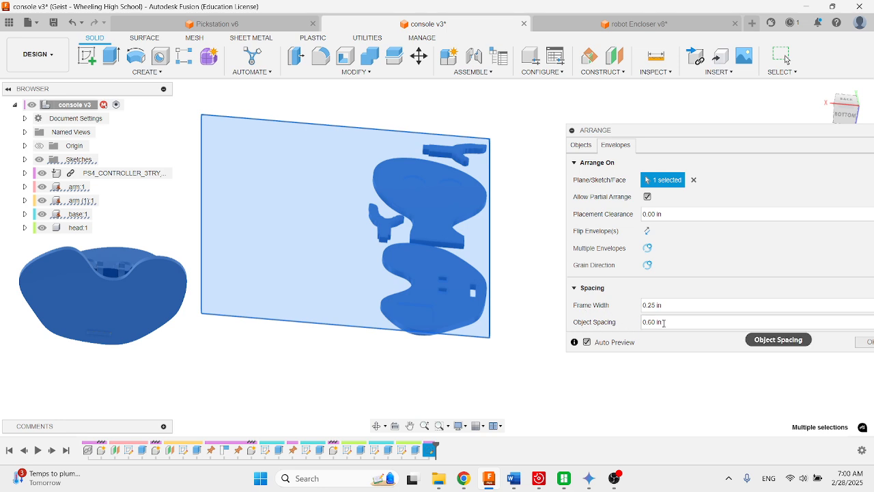
pyautogui.click(634, 326)
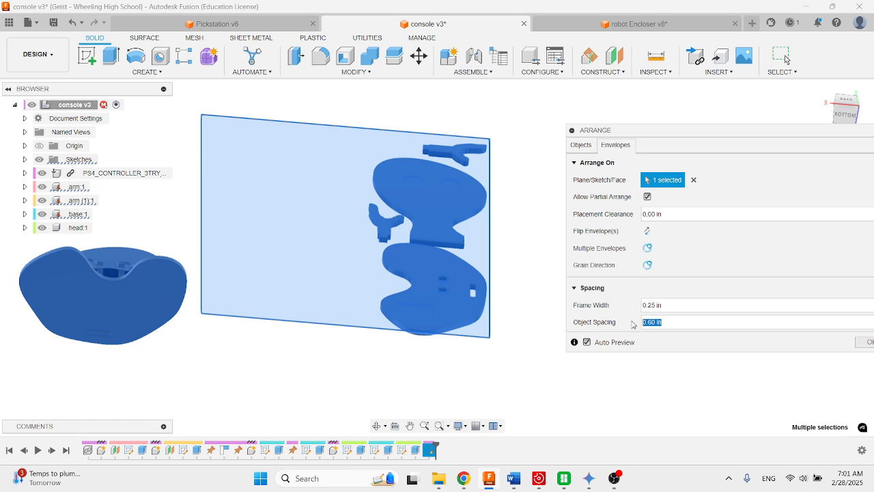
pyautogui.click(847, 106)
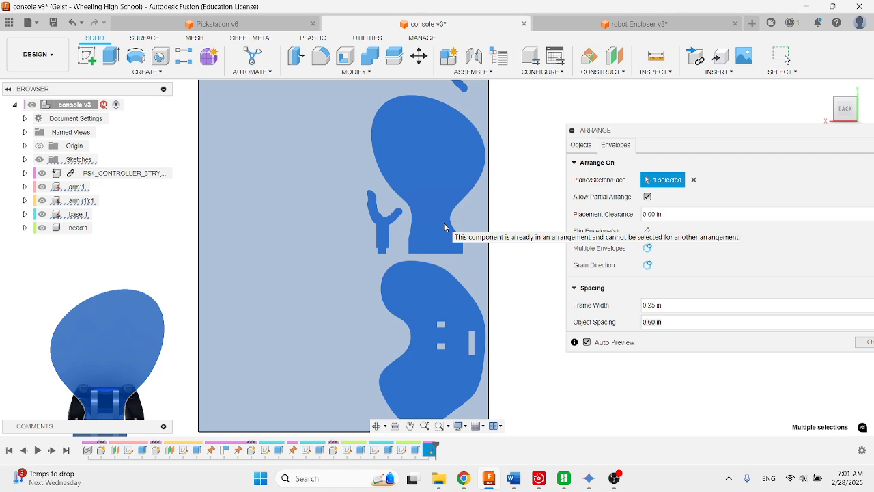
pyautogui.click(863, 342)
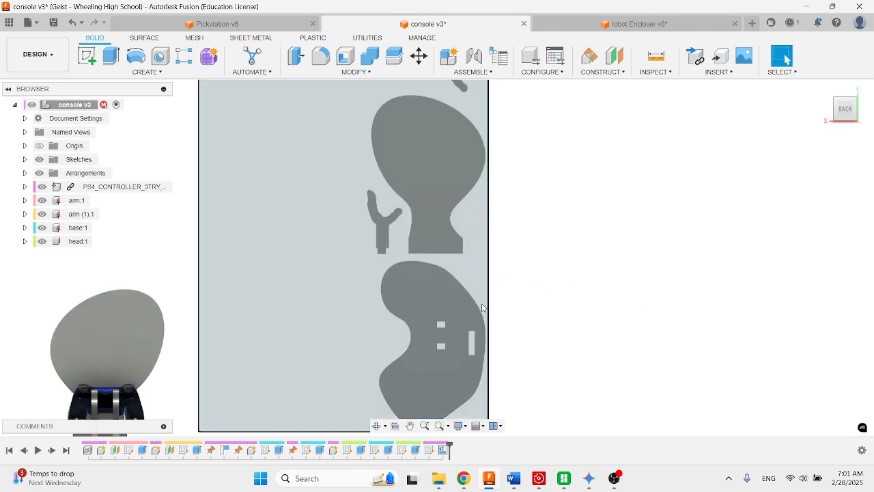
# Save the console design as a new version with the description User Saved.
pyautogui.keyDown('shift'); pyautogui.moveTo(491, 297); pyautogui.dragTo(499, 143, button='middle'); pyautogui.keyUp('shift')
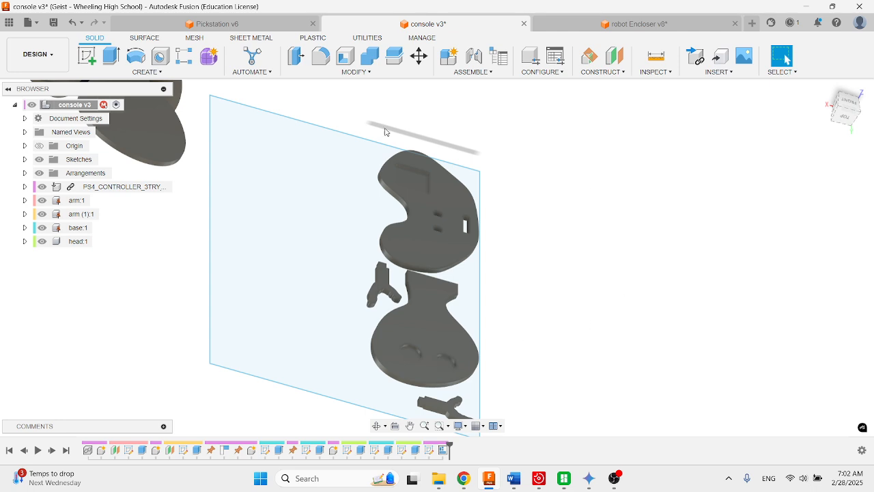
pyautogui.click(53, 23)
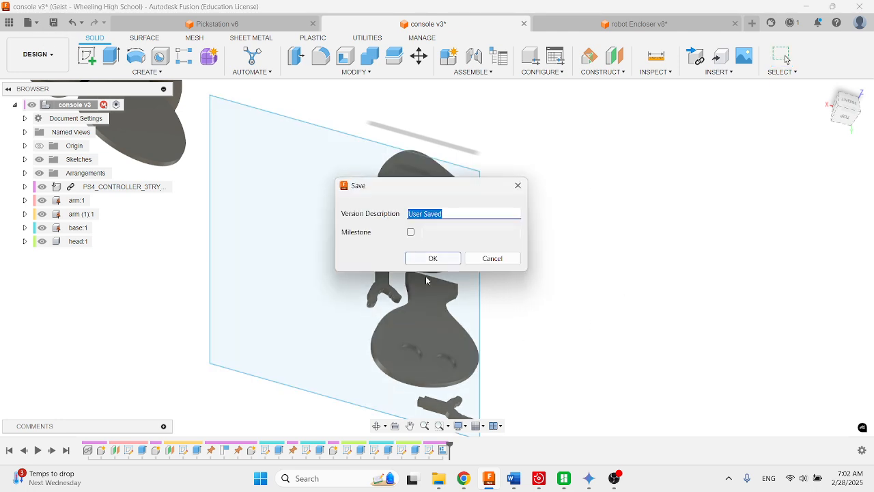
pyautogui.click(436, 256)
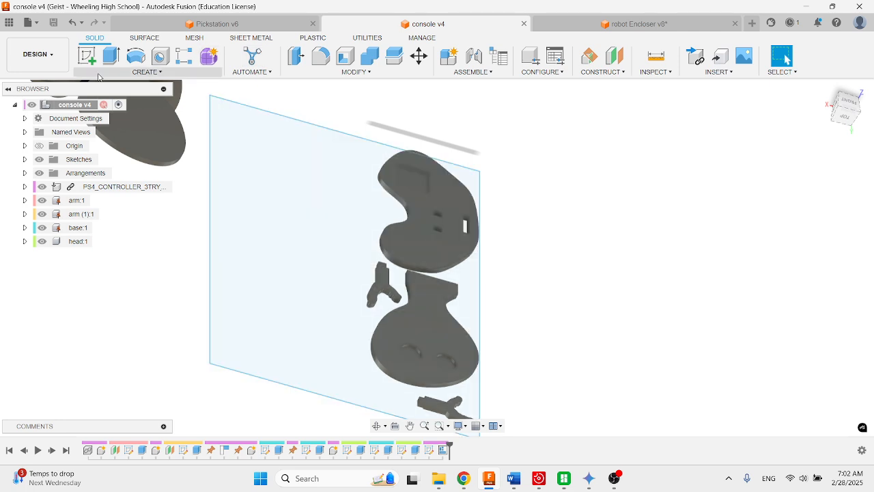
# Switch to the Manufacture workspace and open the Post Library.
pyautogui.click(62, 60)
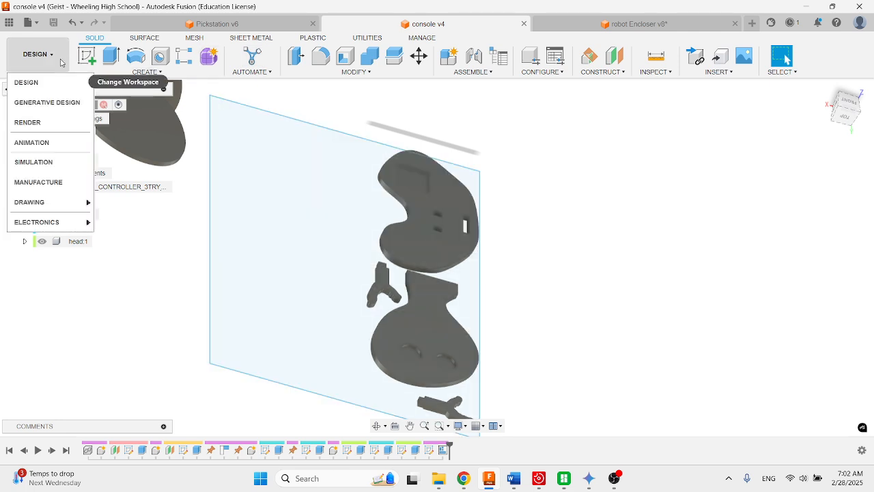
pyautogui.click(39, 181)
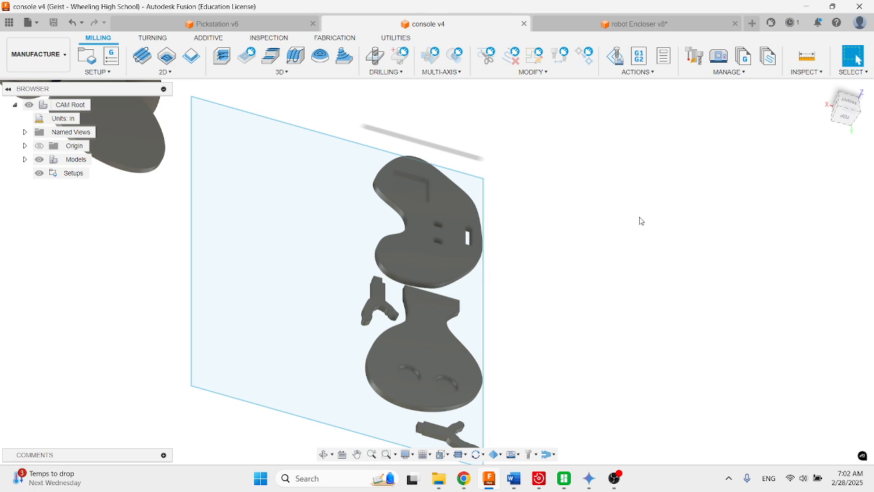
pyautogui.click(738, 72)
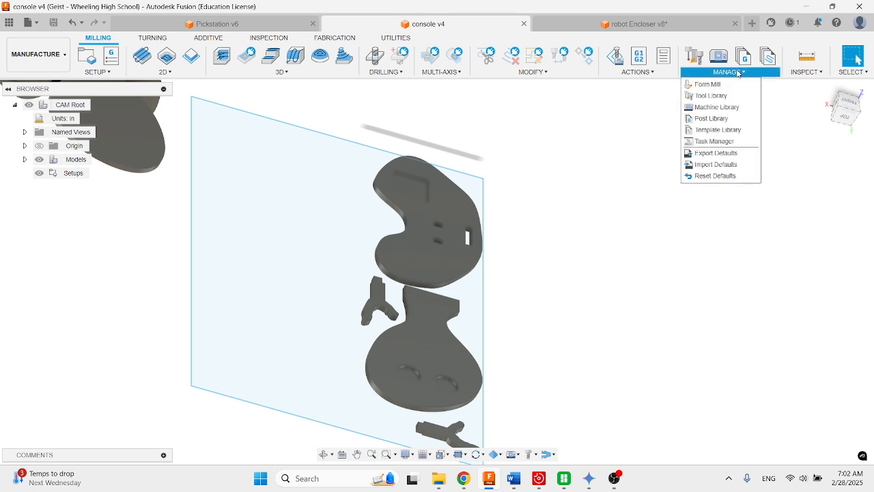
pyautogui.click(736, 121)
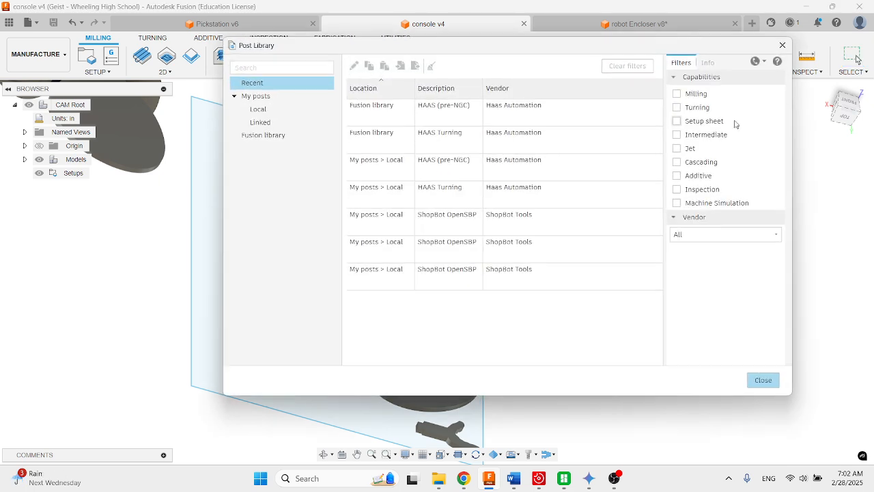
# Browse the Downloads folder for a post configuration to import into the local posts, cancel the import and close the Post Library.
pyautogui.click(289, 114)
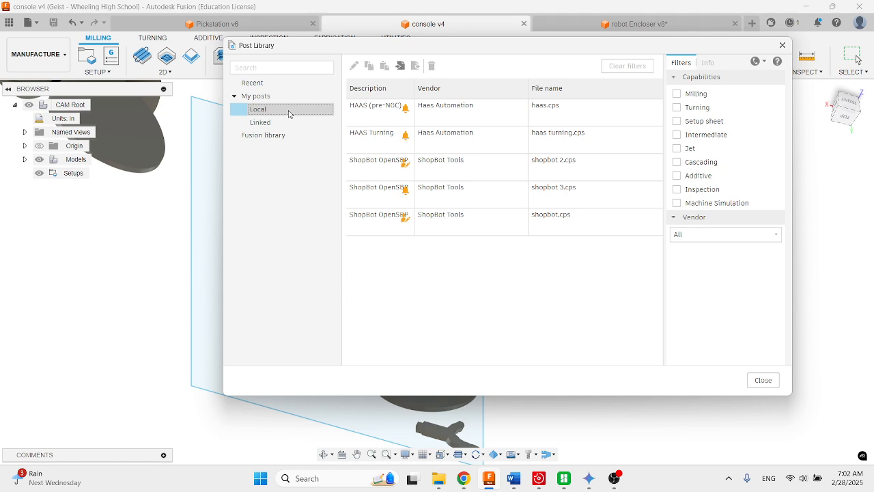
pyautogui.rightClick(418, 264)
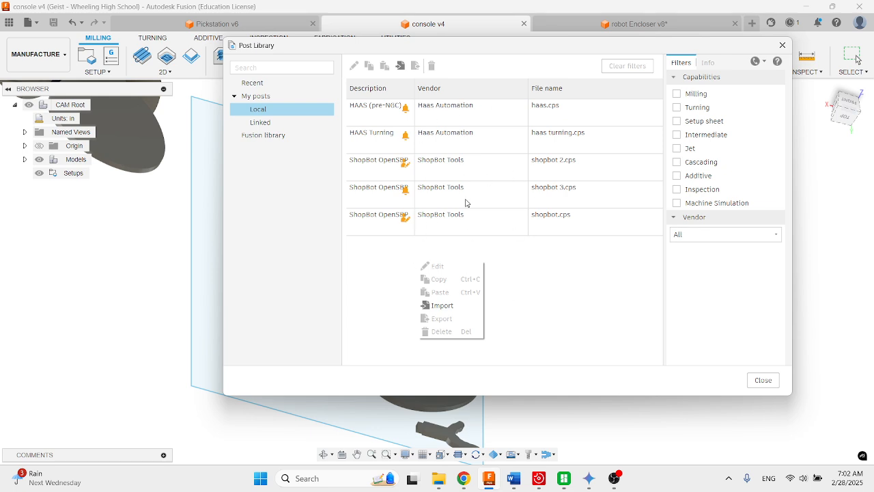
pyautogui.click(453, 306)
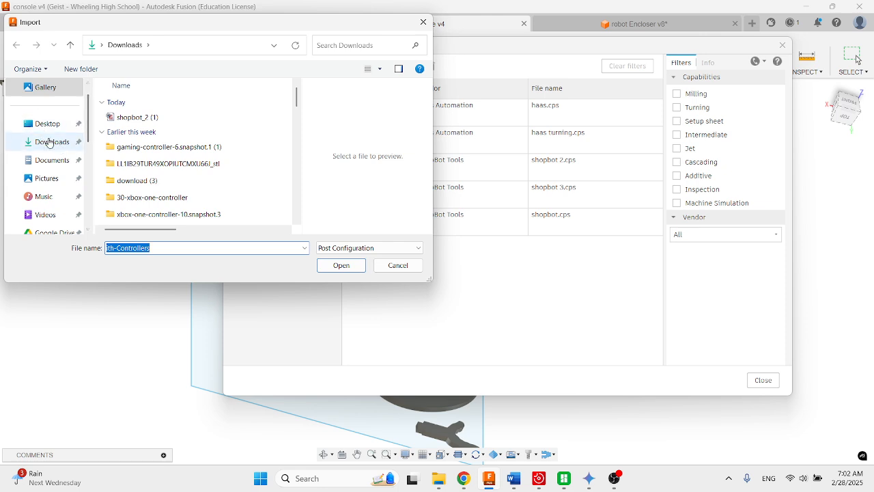
pyautogui.click(49, 142)
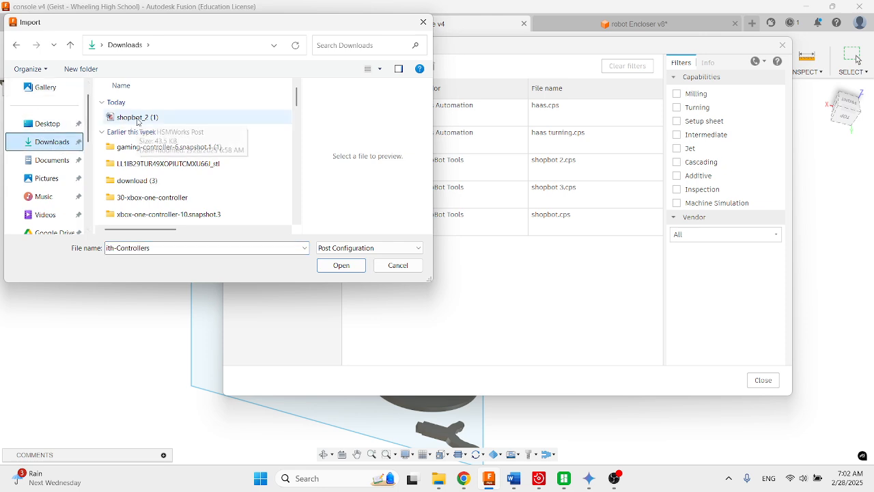
pyautogui.click(401, 265)
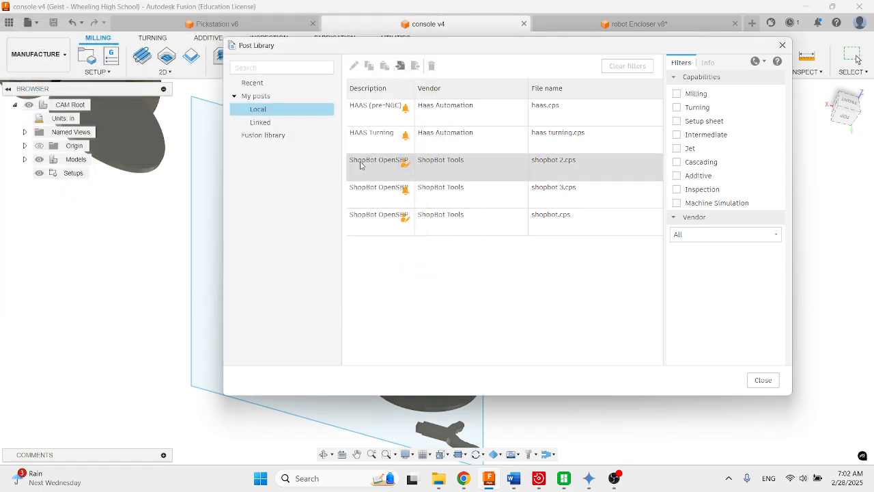
pyautogui.click(766, 385)
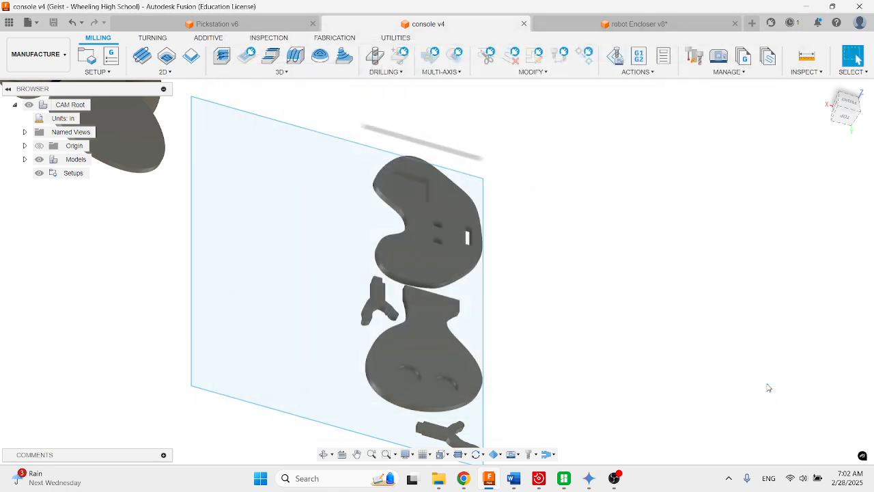
# Try to import the library file WHS_SHOPBOT (1).tools from Downloads into the local tool libraries, and cancel the import.
pyautogui.click(735, 76)
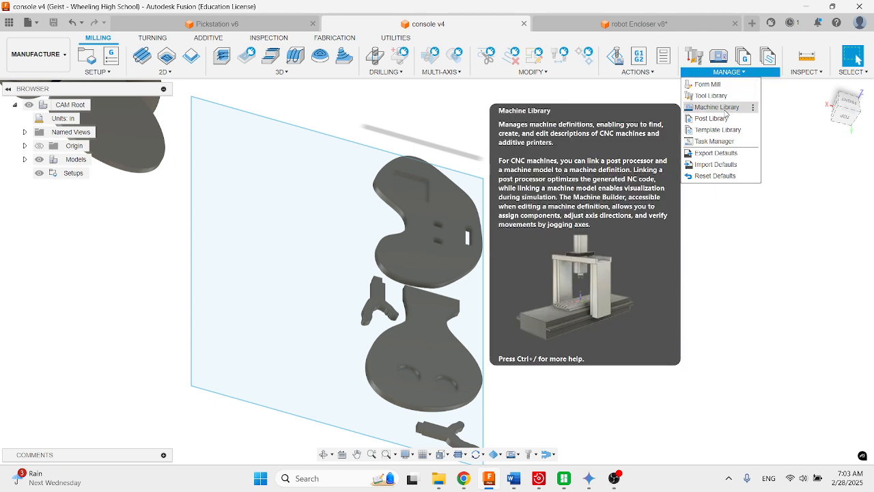
pyautogui.click(710, 96)
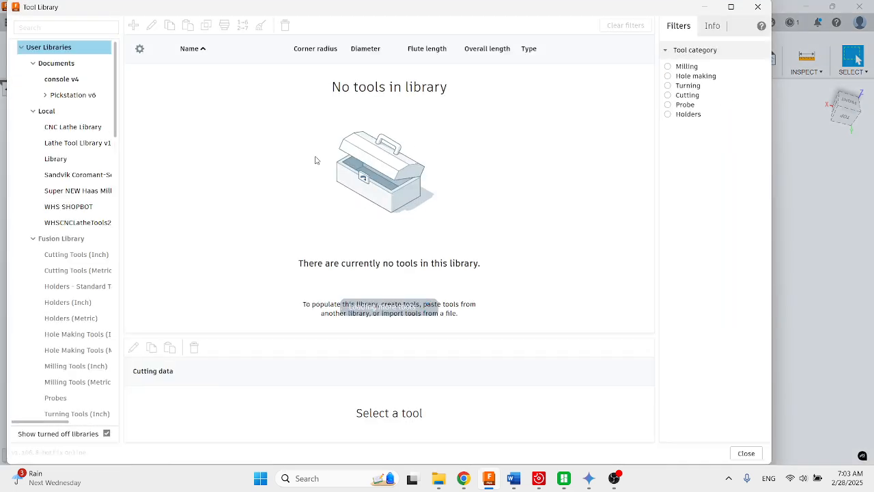
pyautogui.rightClick(45, 116)
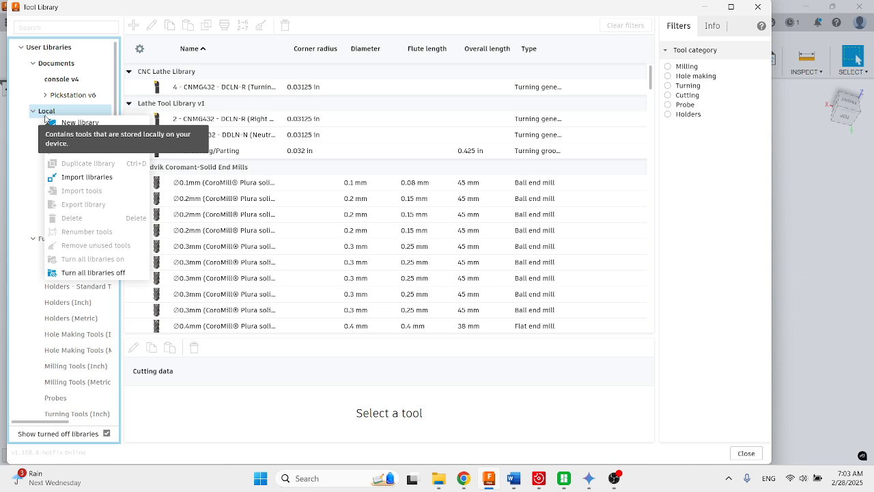
pyautogui.click(105, 178)
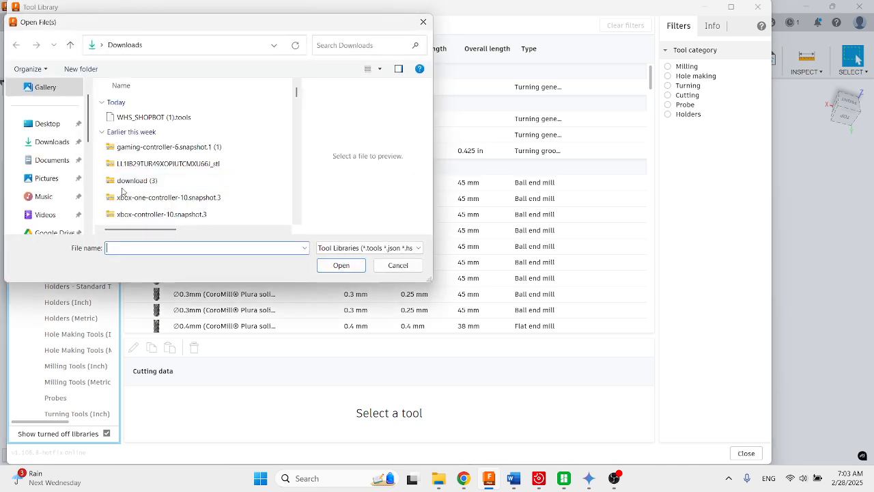
pyautogui.click(53, 145)
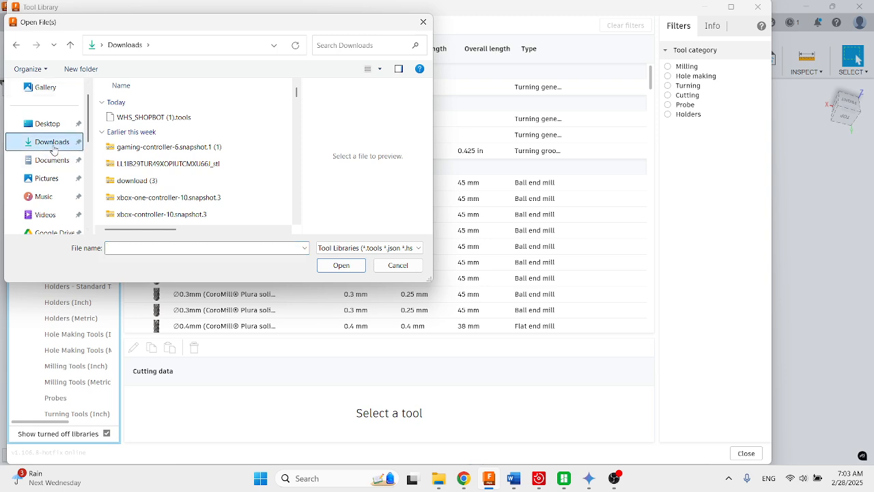
pyautogui.click(148, 118)
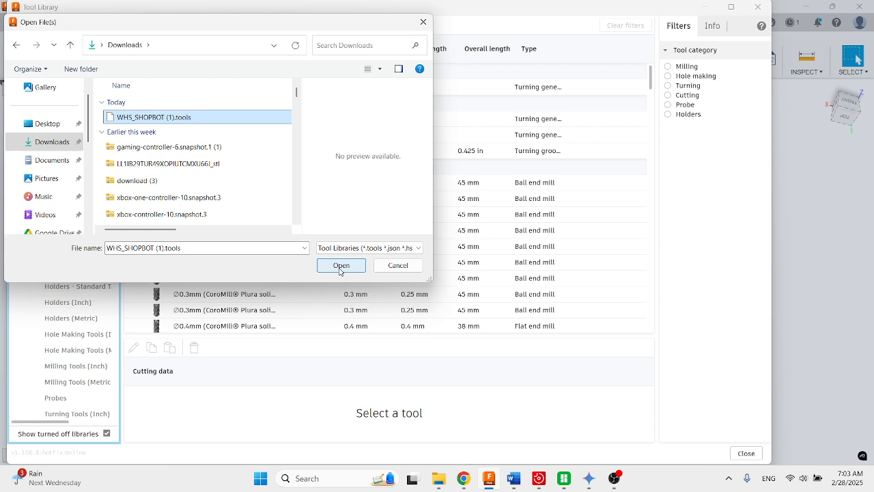
pyautogui.click(408, 268)
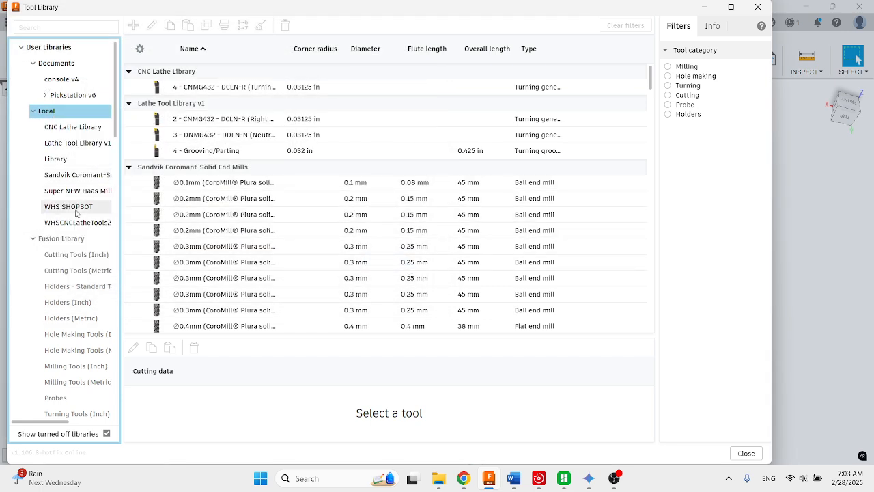
# Examine the tools in the local WHS SHOPBOT library and close the Tool Library.
pyautogui.click(72, 207)
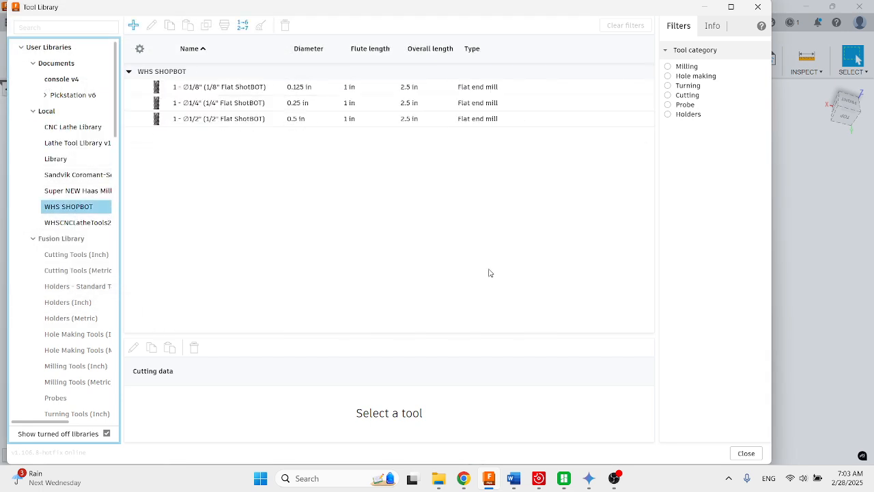
pyautogui.click(746, 454)
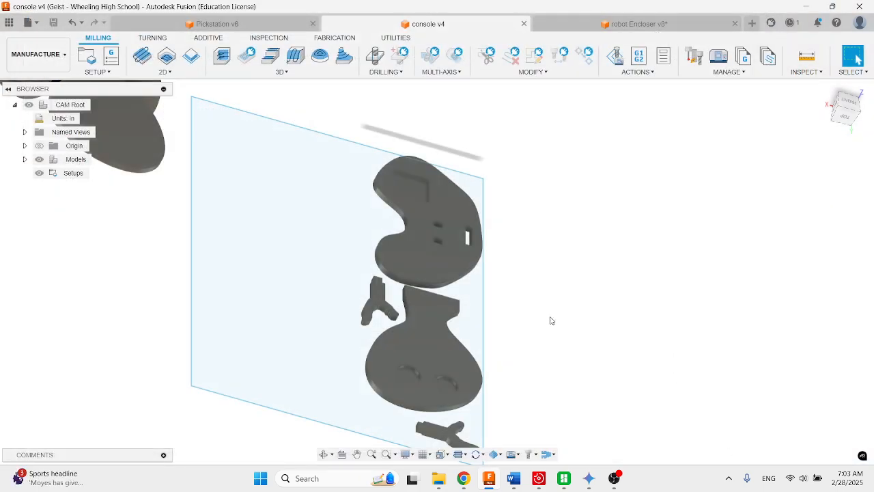
# Start a new milling setup and select the four arranged bodies on the sheet as its model: base, head and both arms.
pyautogui.scroll(-3, 552, 320)
pyautogui.moveTo(552, 320); pyautogui.dragTo(620, 293, button='middle')
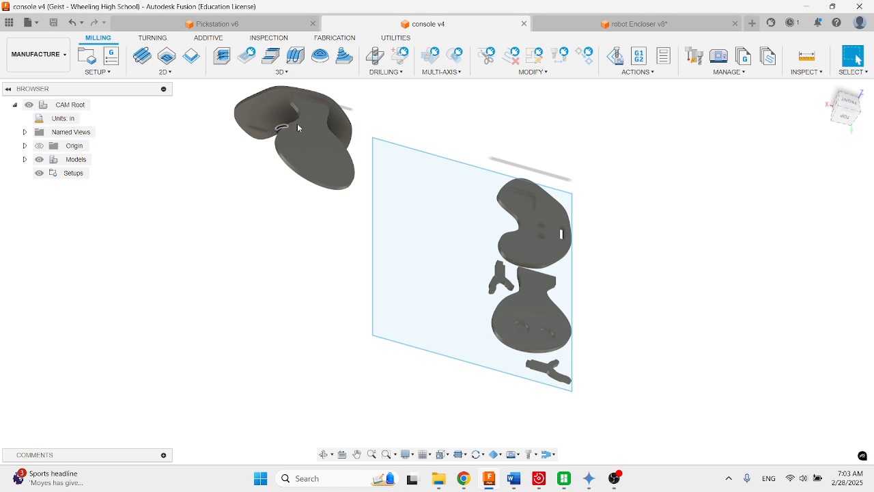
pyautogui.click(90, 59)
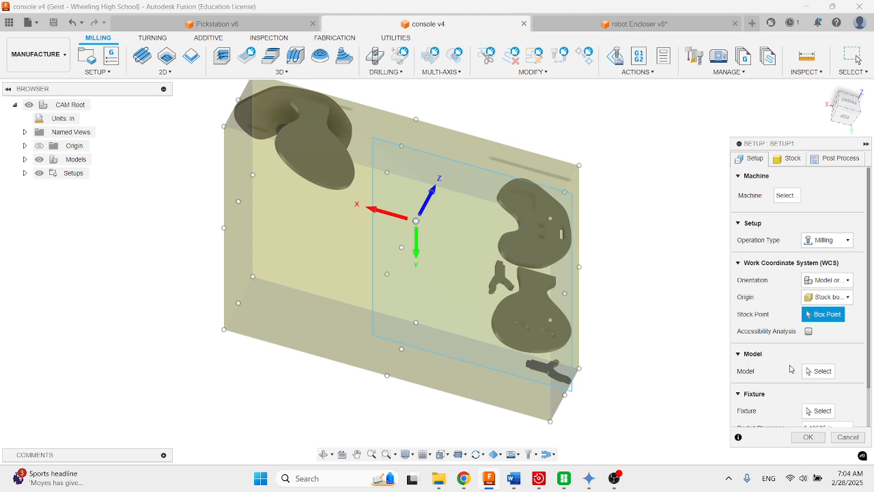
pyautogui.click(810, 374)
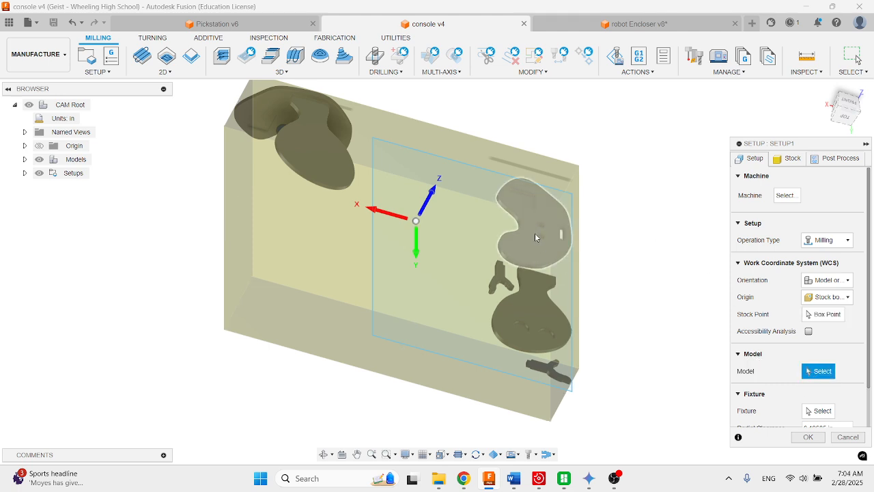
pyautogui.click(527, 256)
pyautogui.click(530, 314)
pyautogui.click(500, 281)
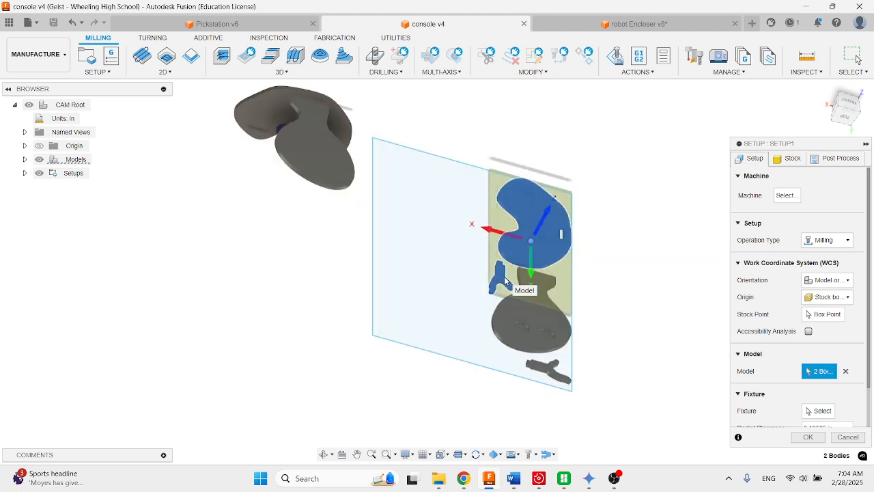
pyautogui.click(550, 372)
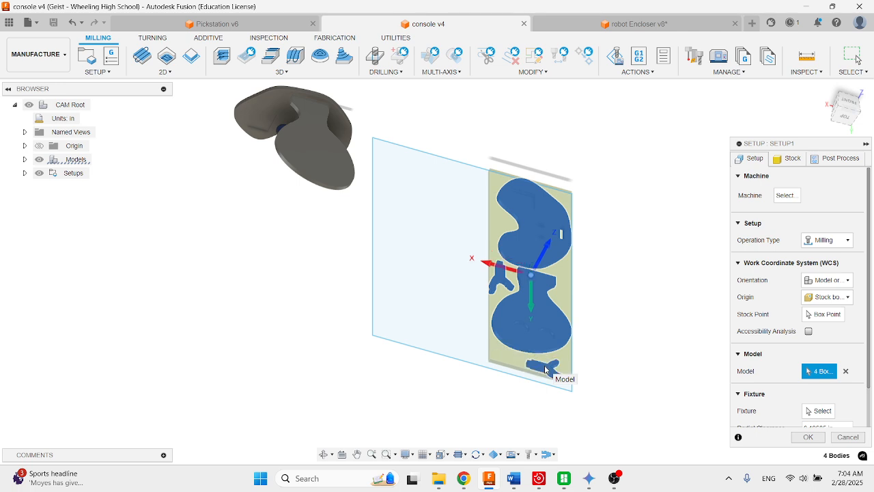
# Define the setup's stock as a fixed size box with Round Up to Nearest set to 0.
pyautogui.click(791, 159)
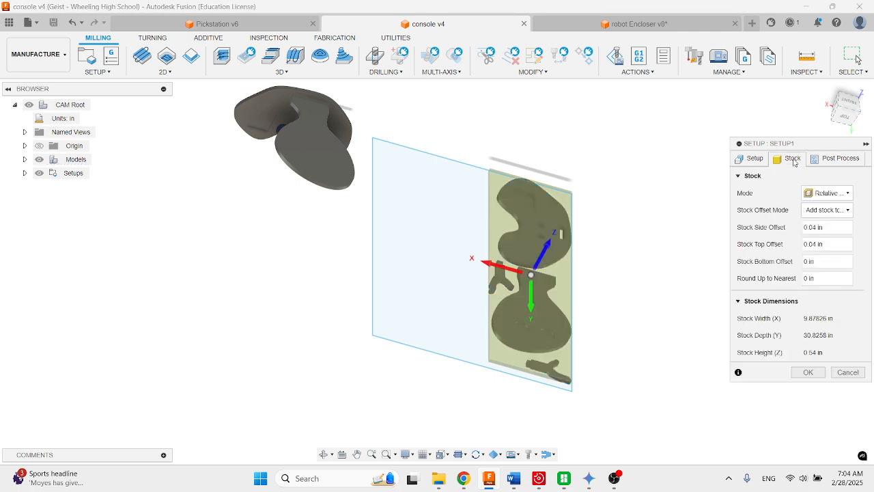
pyautogui.click(825, 195)
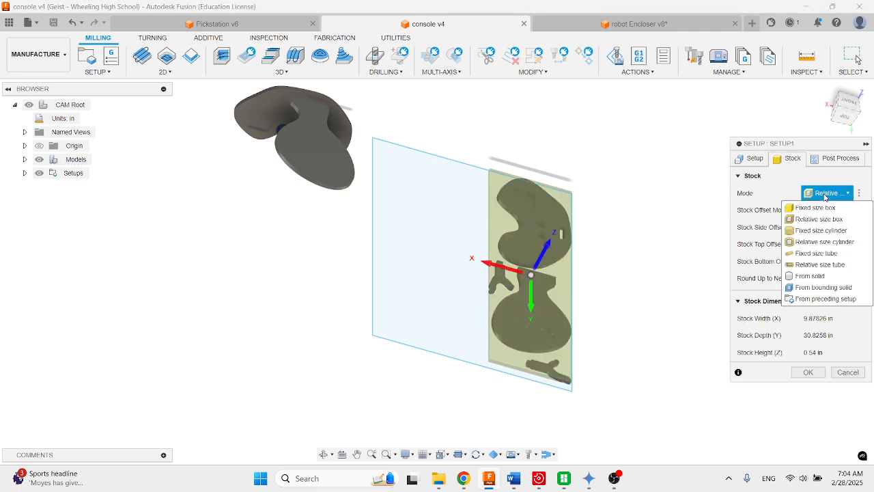
pyautogui.click(825, 209)
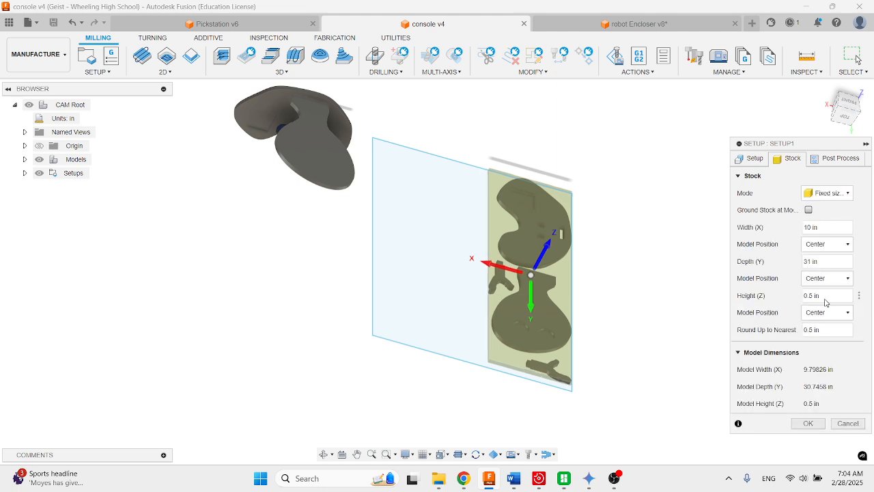
pyautogui.moveTo(828, 330); pyautogui.dragTo(798, 331)
pyautogui.write('0')
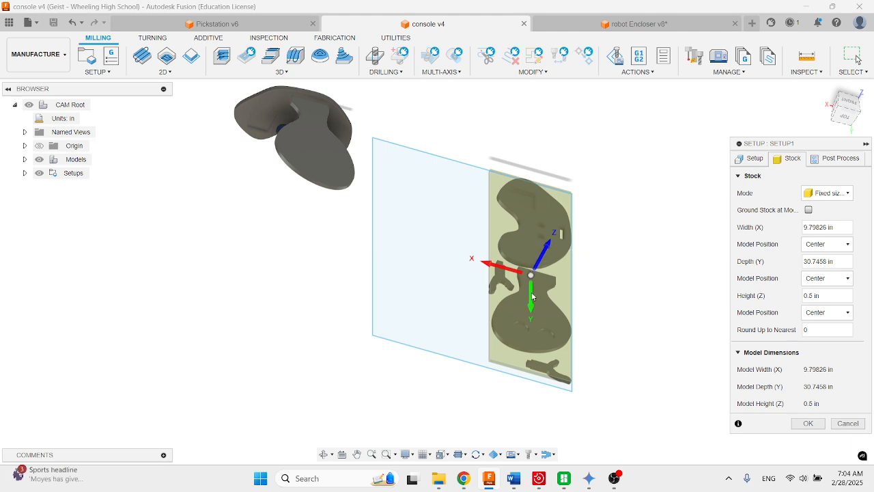
# Set the work coordinate system orientation to Z axis/plane & X axis and flip the X axis.
pyautogui.scroll(5, 534, 277)
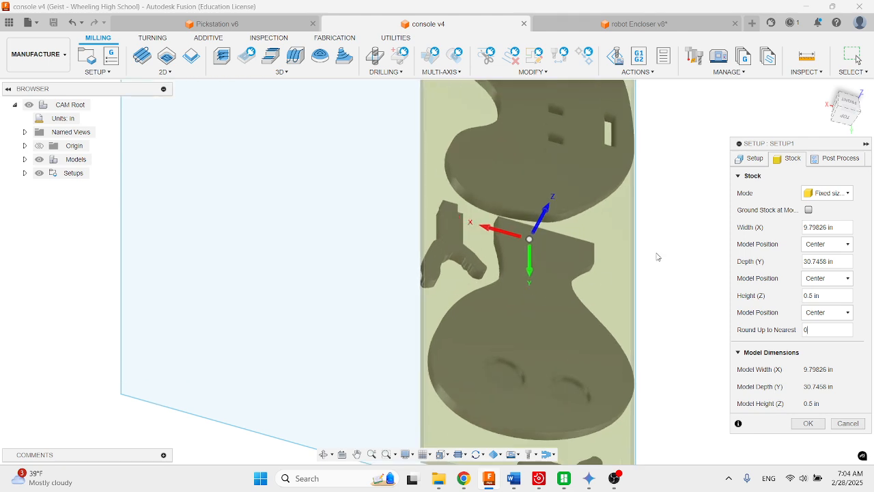
pyautogui.click(751, 160)
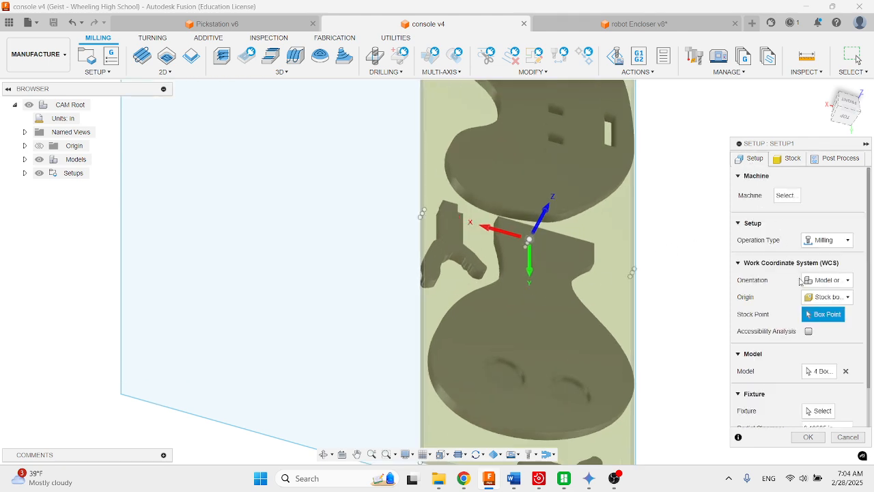
pyautogui.click(821, 283)
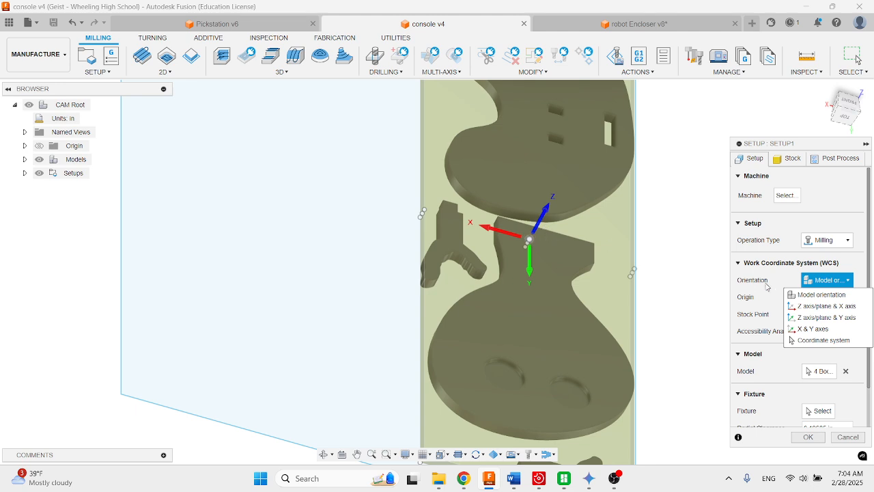
pyautogui.click(823, 282)
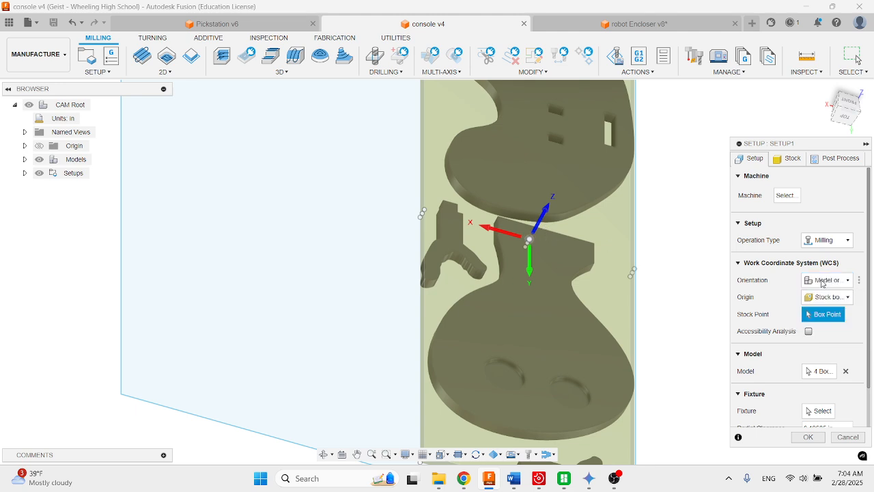
pyautogui.click(823, 281)
pyautogui.click(820, 307)
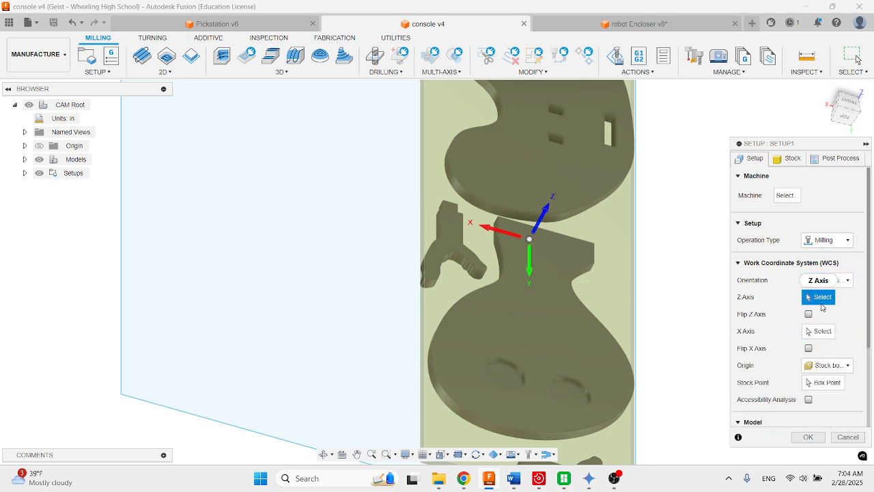
pyautogui.scroll(-5, 636, 311)
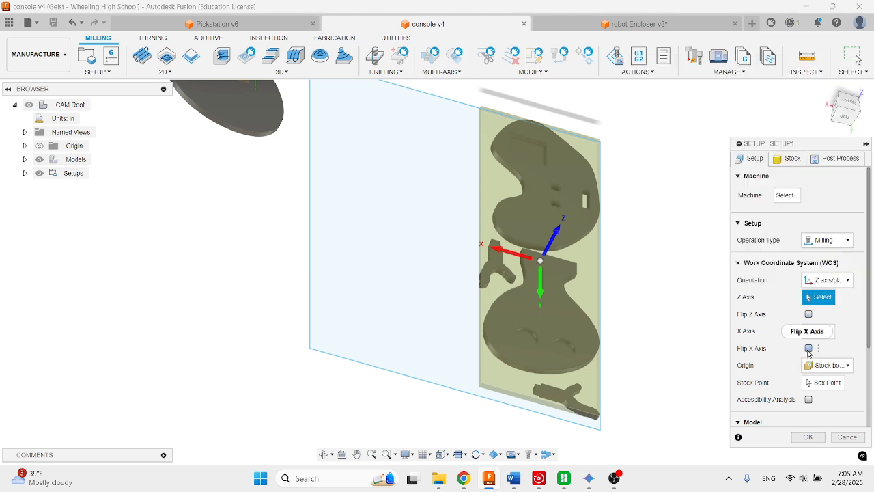
pyautogui.click(808, 349)
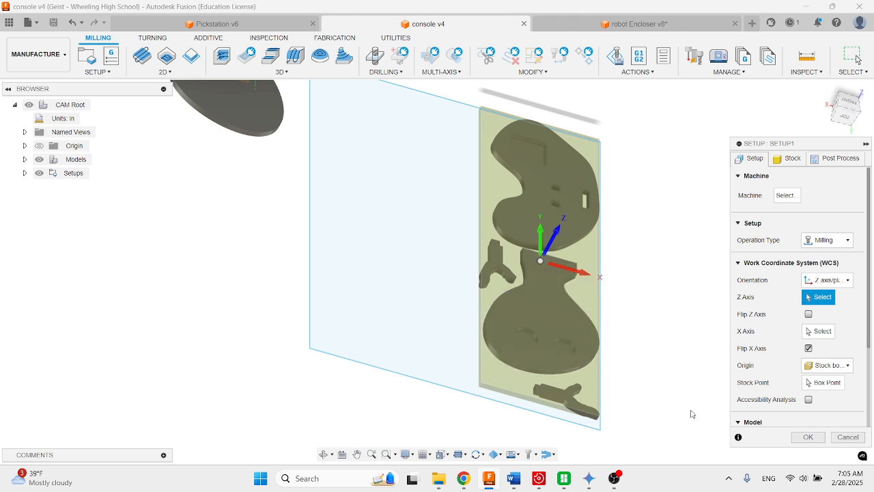
# Place the setup's origin on the box point at the stock's lower-left corner and complete the setup.
pyautogui.click(823, 382)
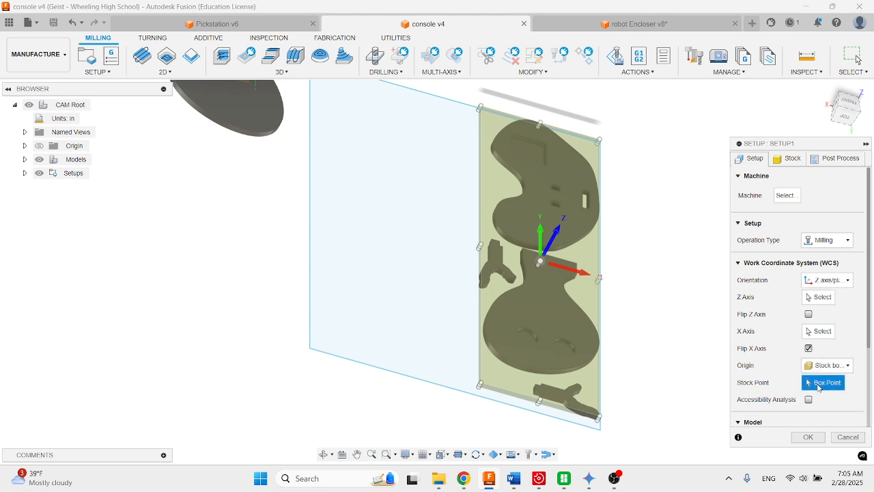
pyautogui.click(481, 383)
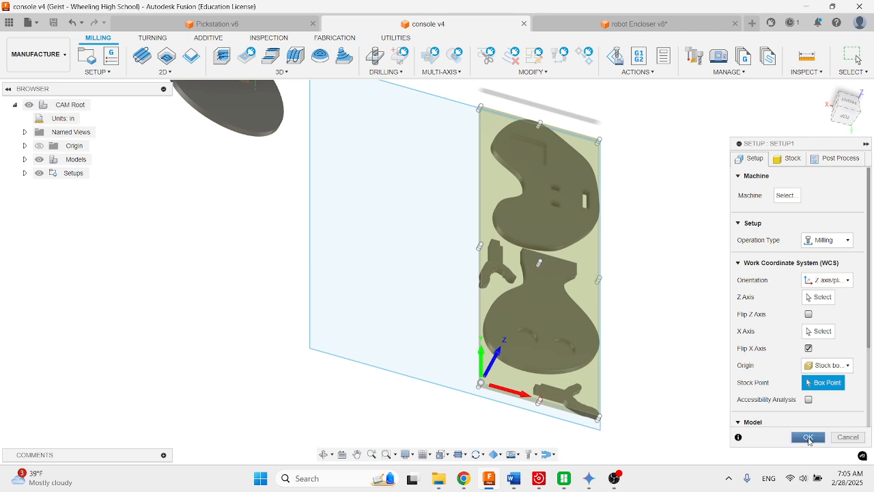
pyautogui.click(809, 438)
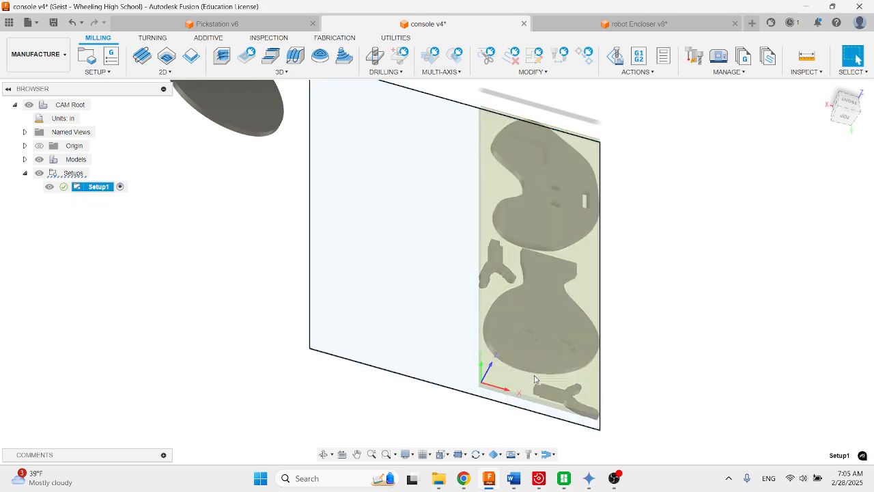
# Save the console design with its new setup as a version described as User Saved.
pyautogui.scroll(-3, 536, 380)
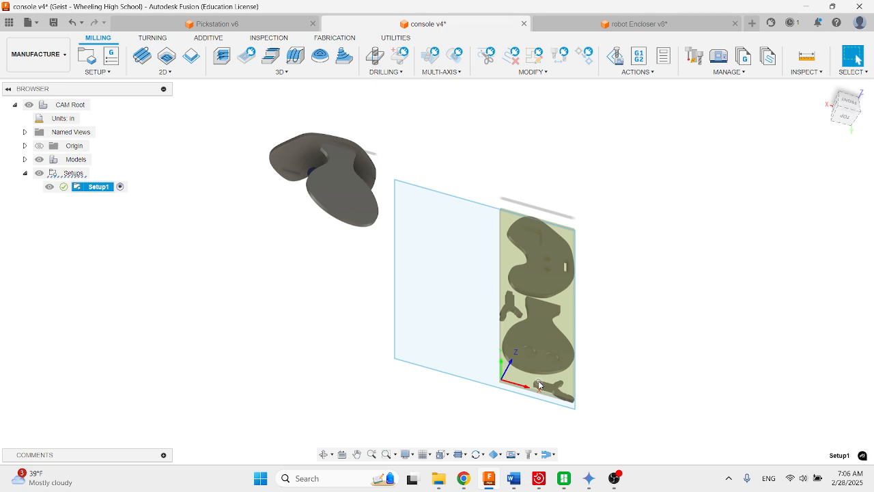
pyautogui.click(55, 24)
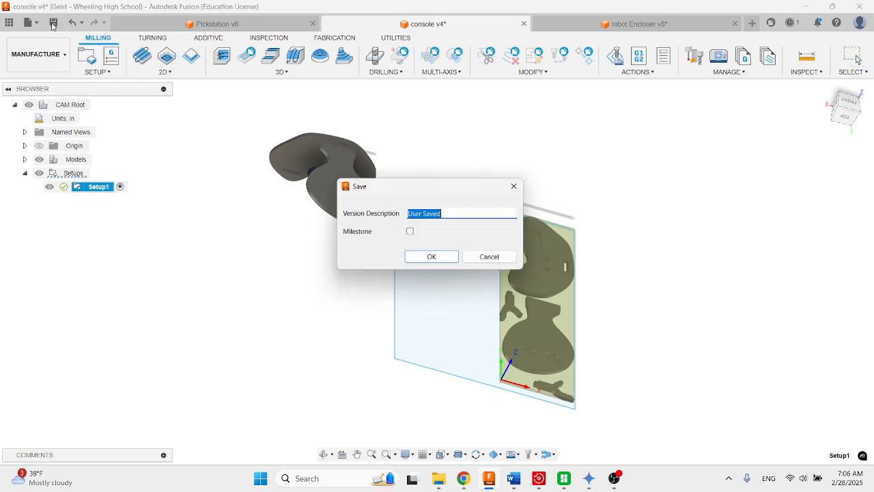
pyautogui.click(433, 258)
pyautogui.click(615, 478)
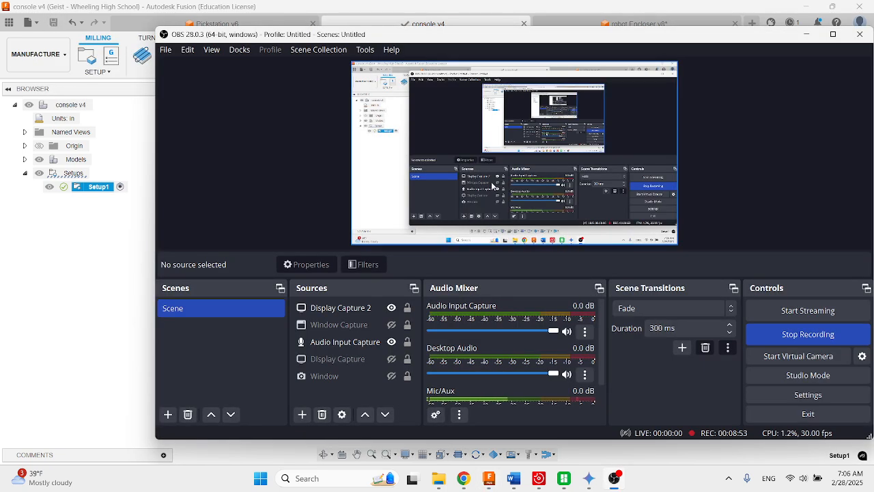